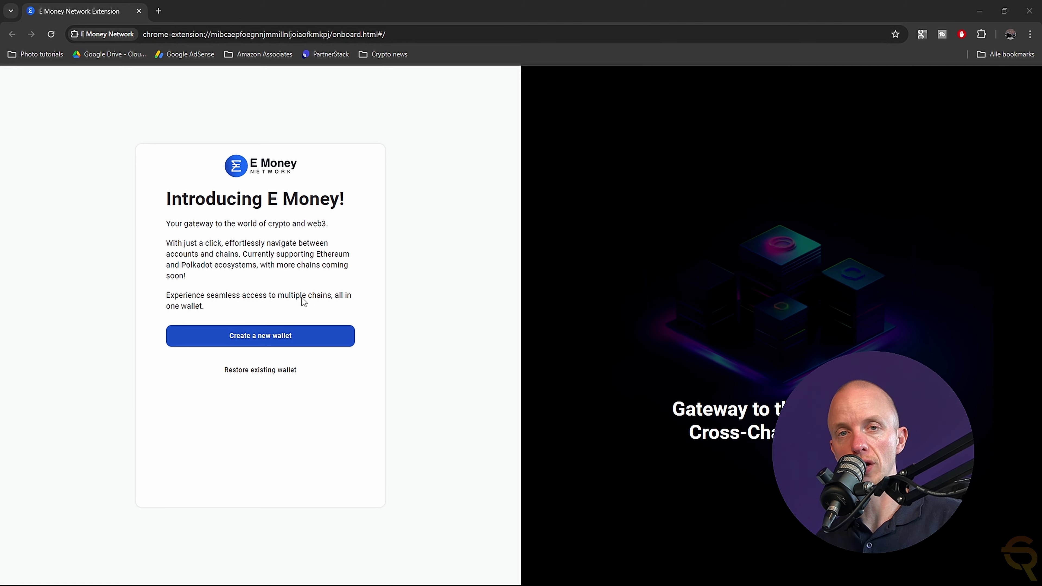
Sign up for a brand-new wallet, confirm its password, and proceed to OTP entry.
click(258, 342)
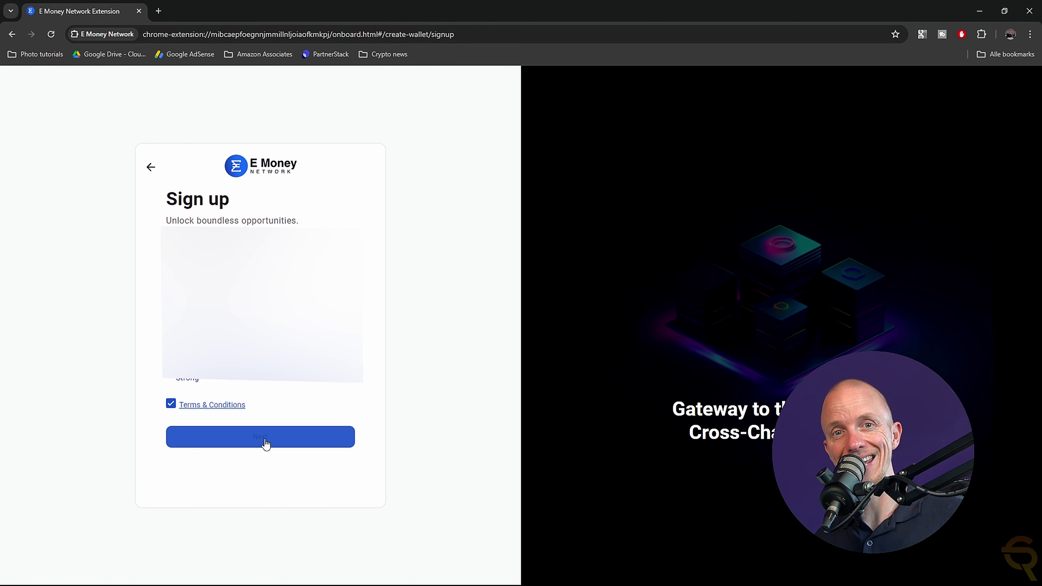
click(266, 442)
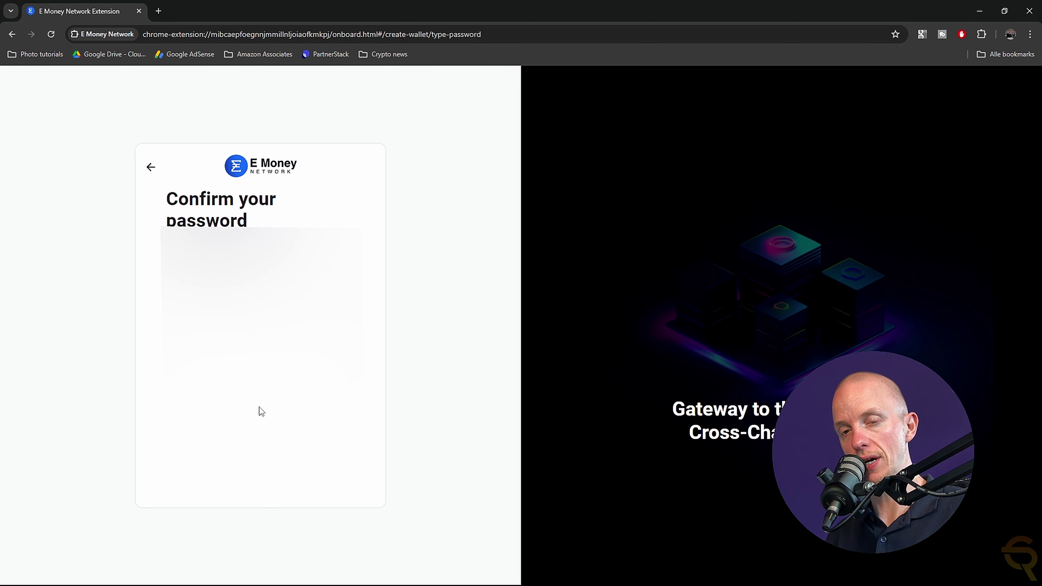
click(269, 288)
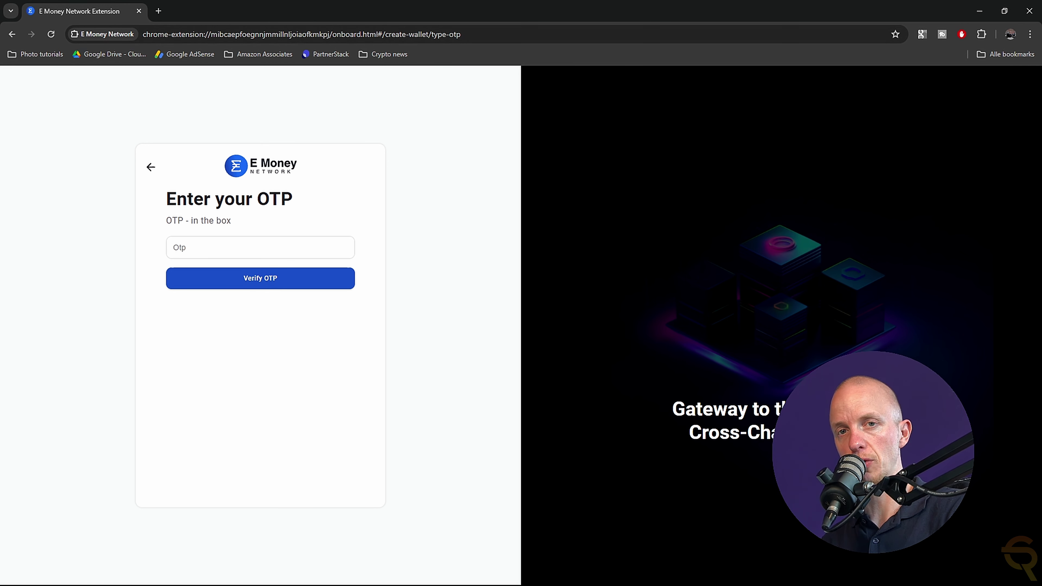
Verify the one-time code and begin Sumsub verification on this device.
click(262, 283)
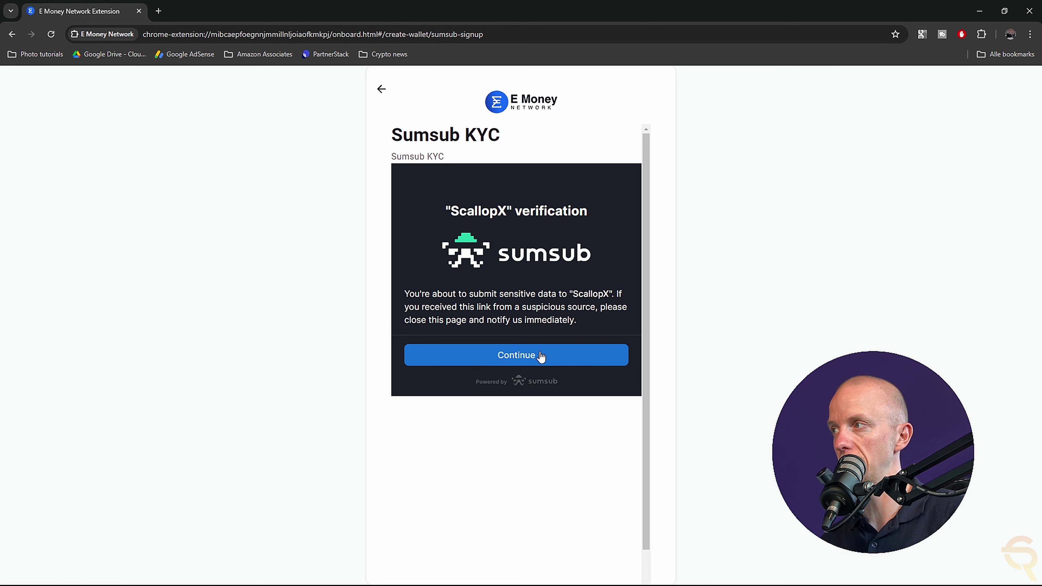
click(521, 359)
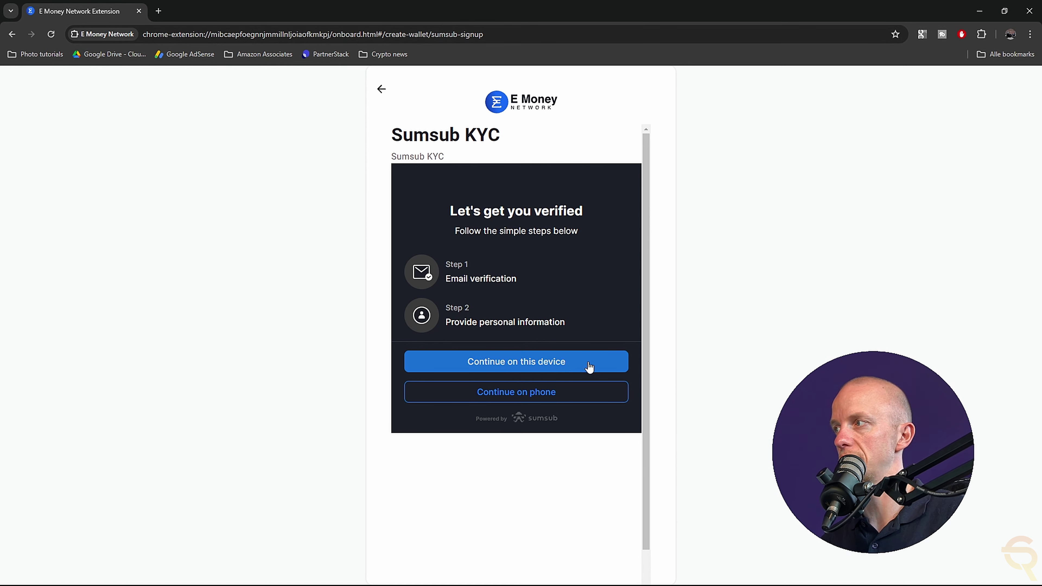
click(511, 370)
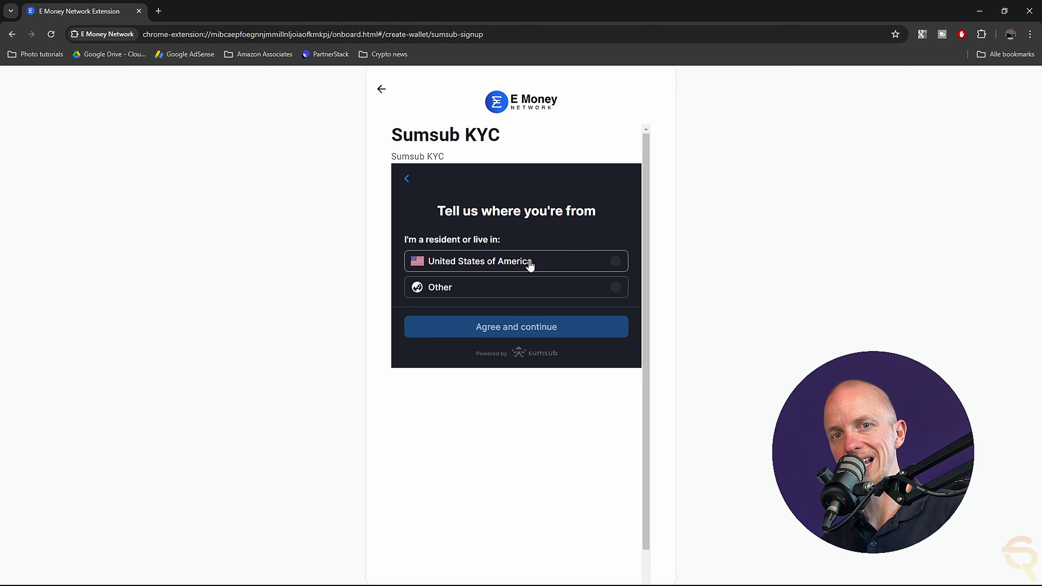
Choose United States of America as residence, verify the e-mail, and submit applicant data.
click(529, 266)
click(492, 327)
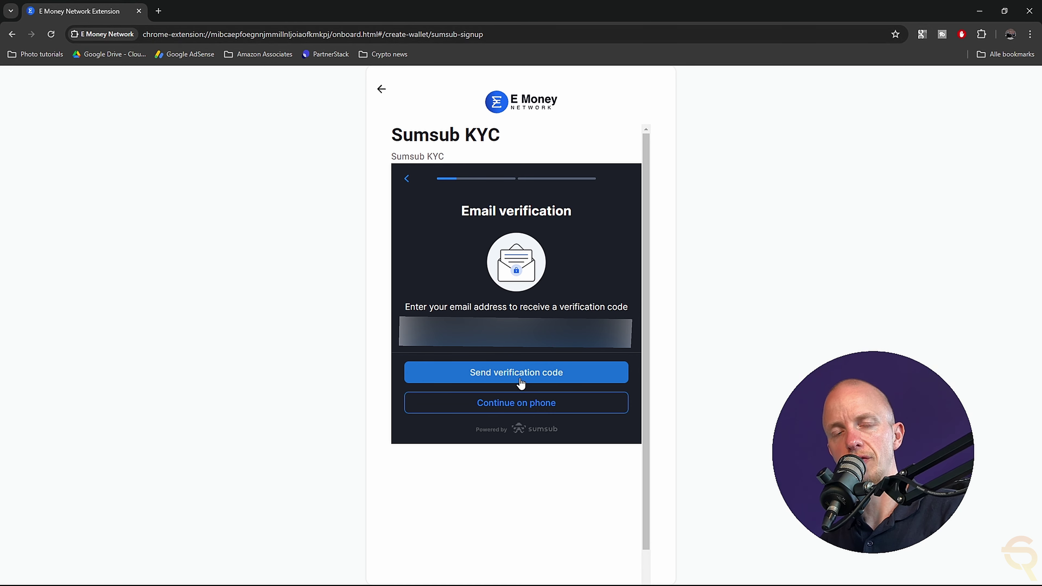
click(520, 383)
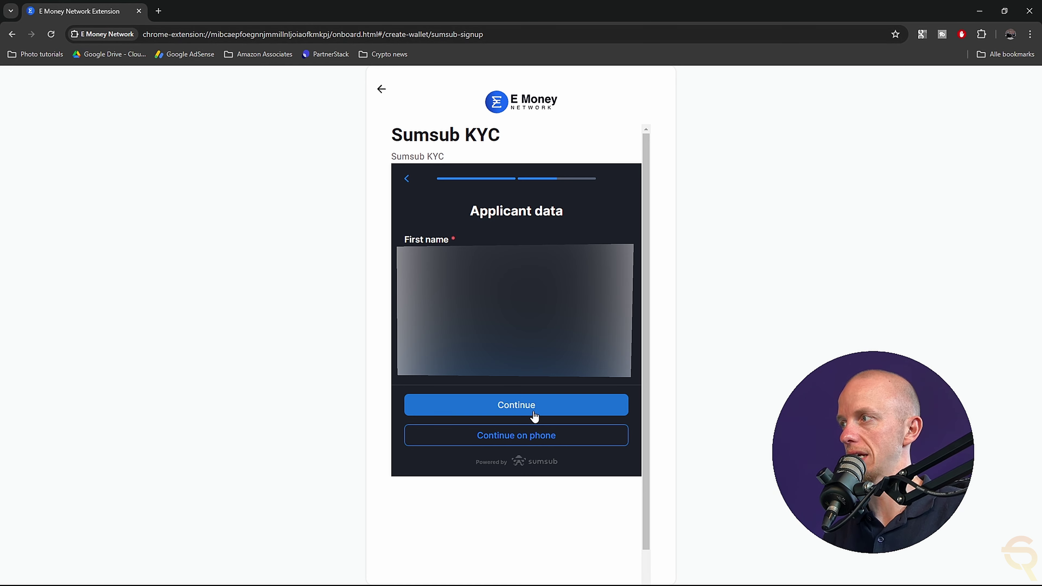
click(528, 407)
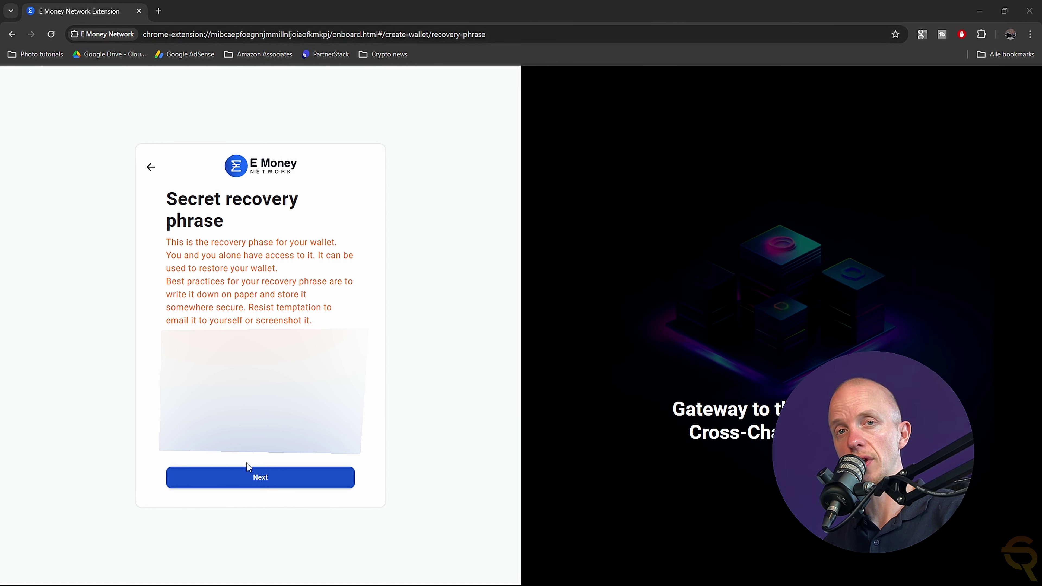
Move past the secret recovery phrase to double-check it and finish wallet setup.
click(244, 488)
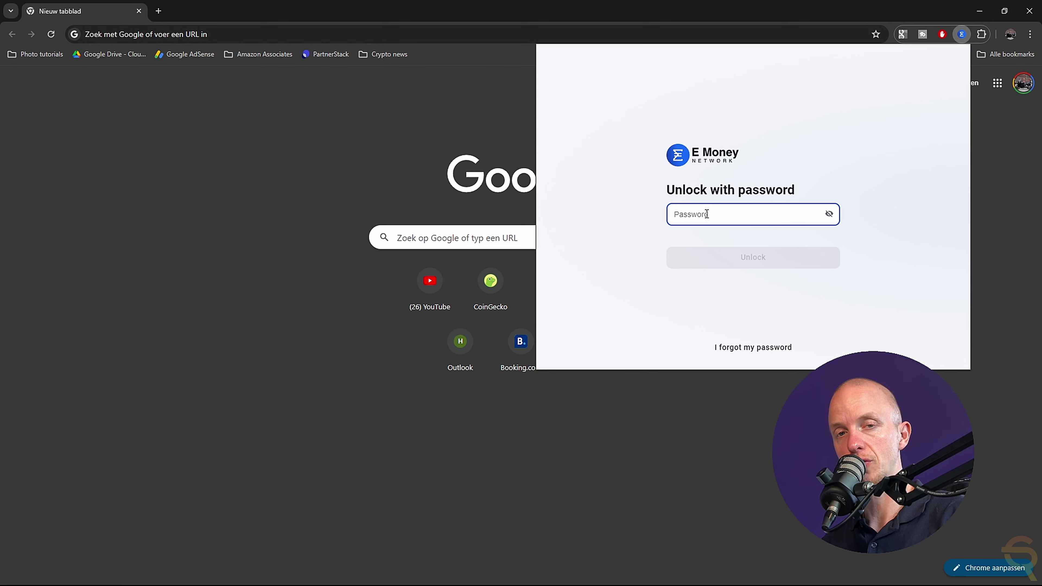
Paste the wallet password and unlock the wallet, showing 0 EMYC.
key(ctrl+v)
click(757, 259)
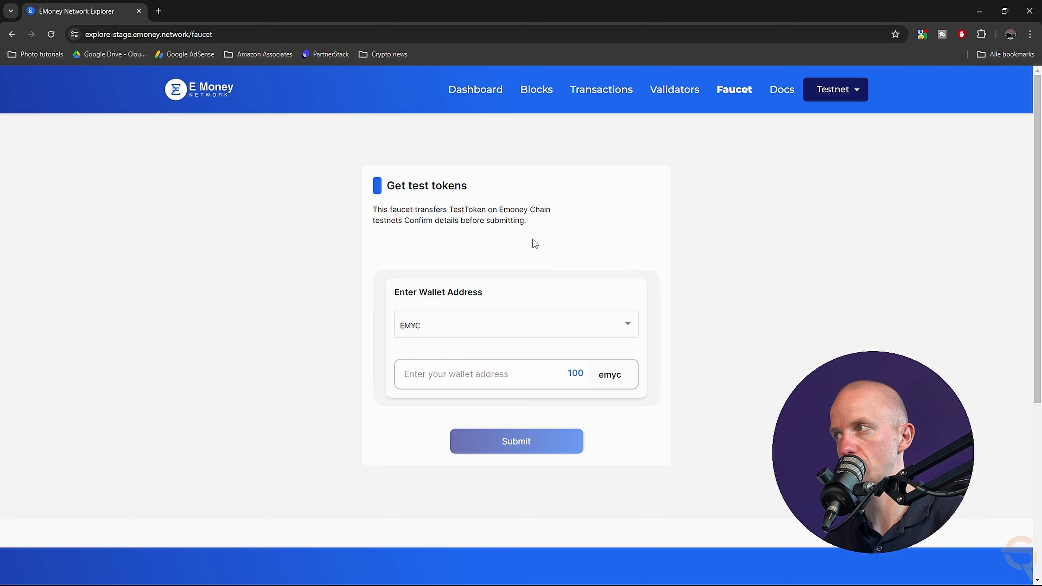
Copy the wallet's account address into the faucet field and request 100 EMYC test tokens.
click(461, 374)
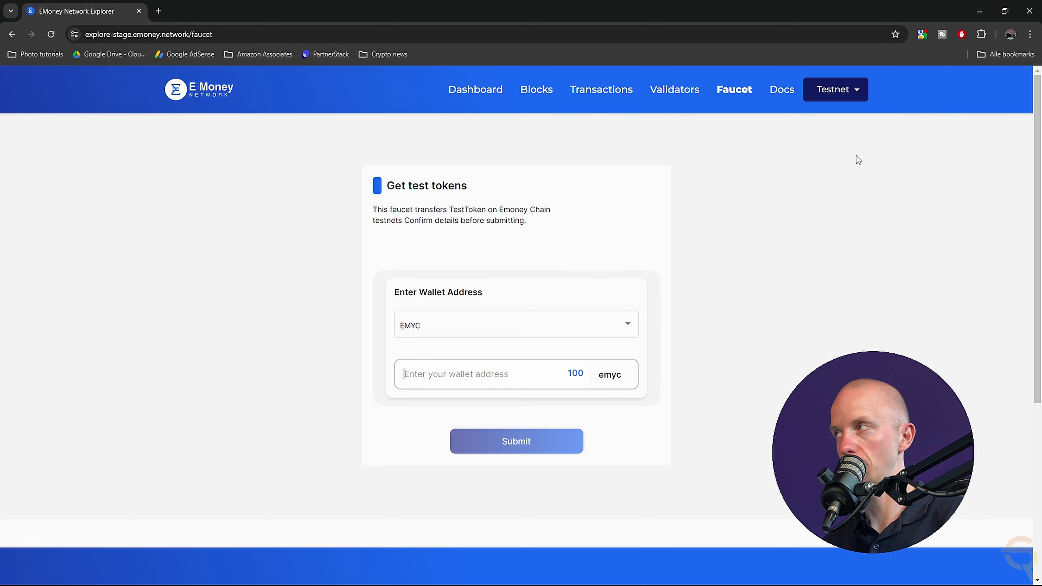
click(980, 34)
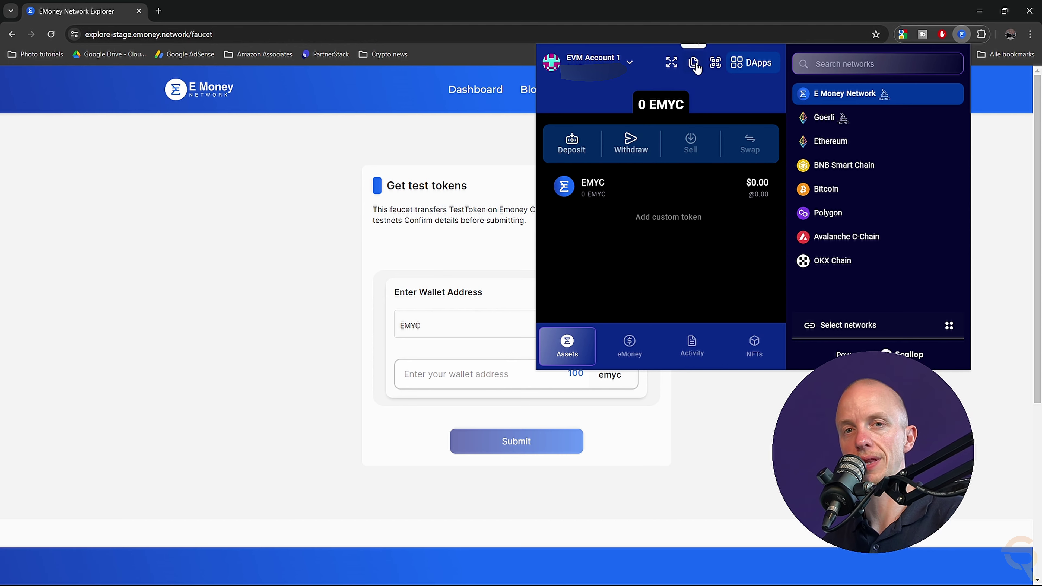
click(463, 373)
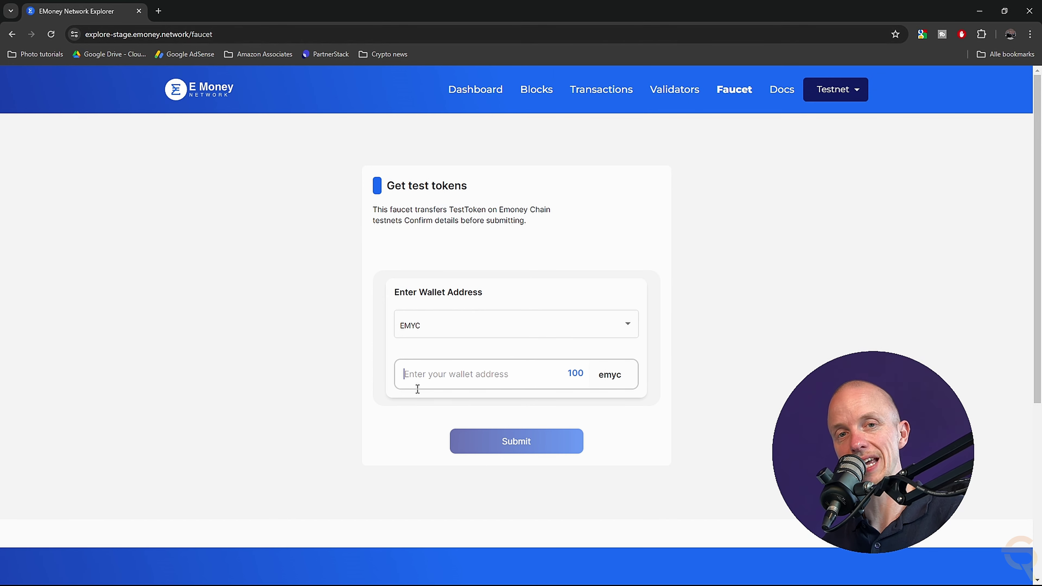
key(ctrl+v)
click(503, 440)
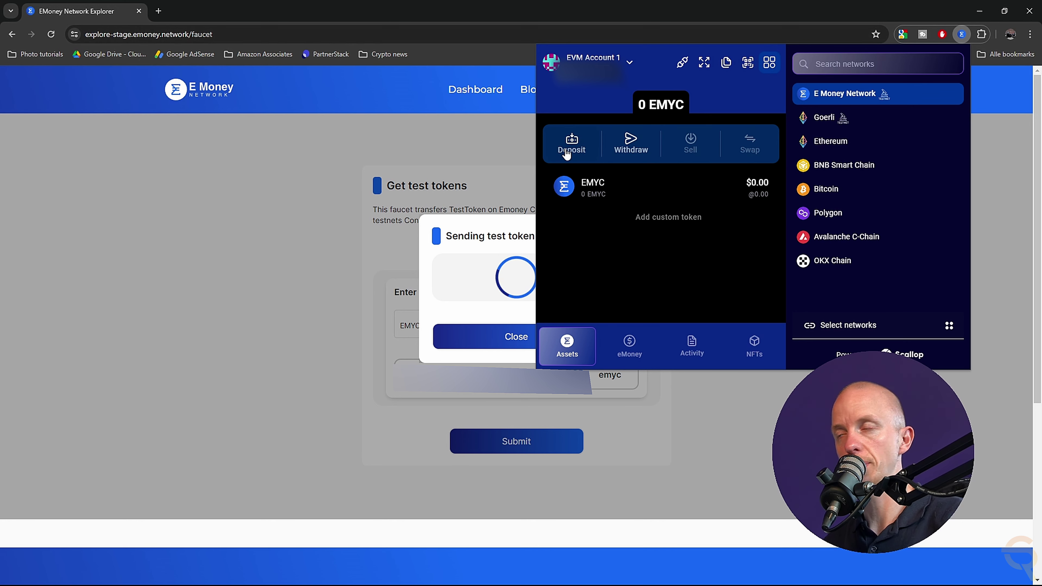
Preview the Withdraw form, then view the eMoney, Activity, NFTs and Assets tabs and account list.
click(626, 148)
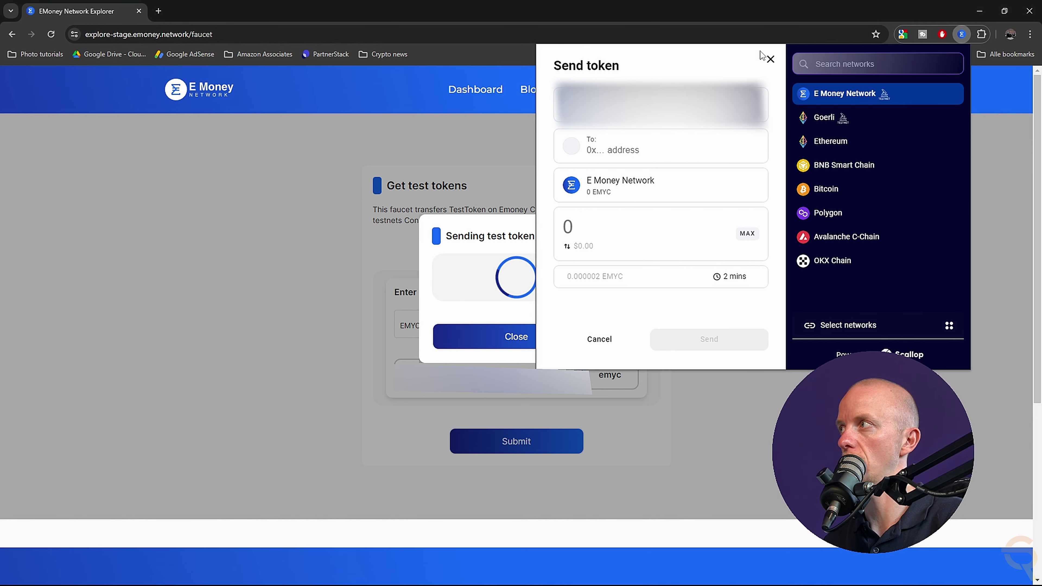
click(770, 62)
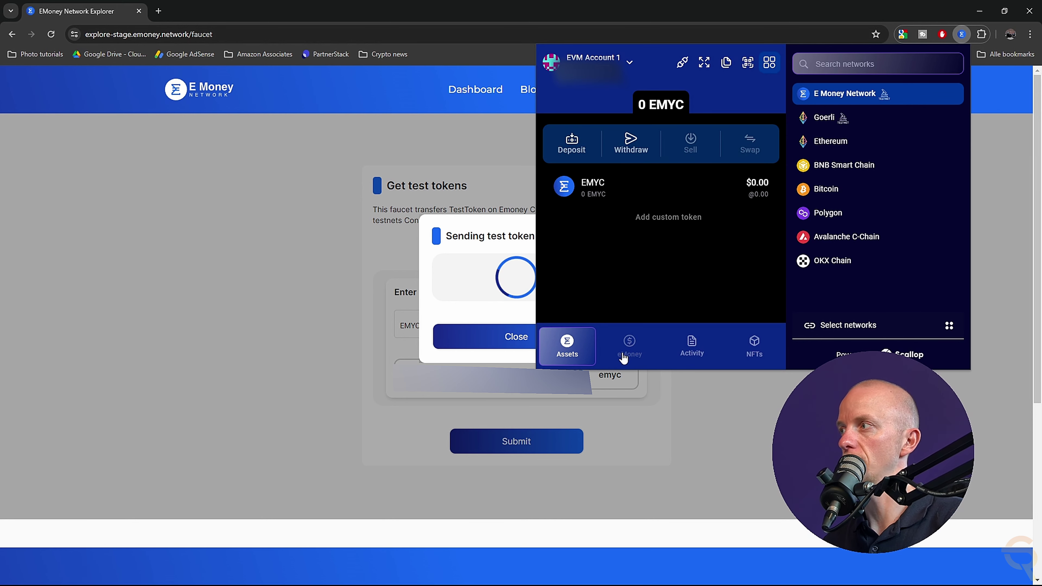
click(629, 343)
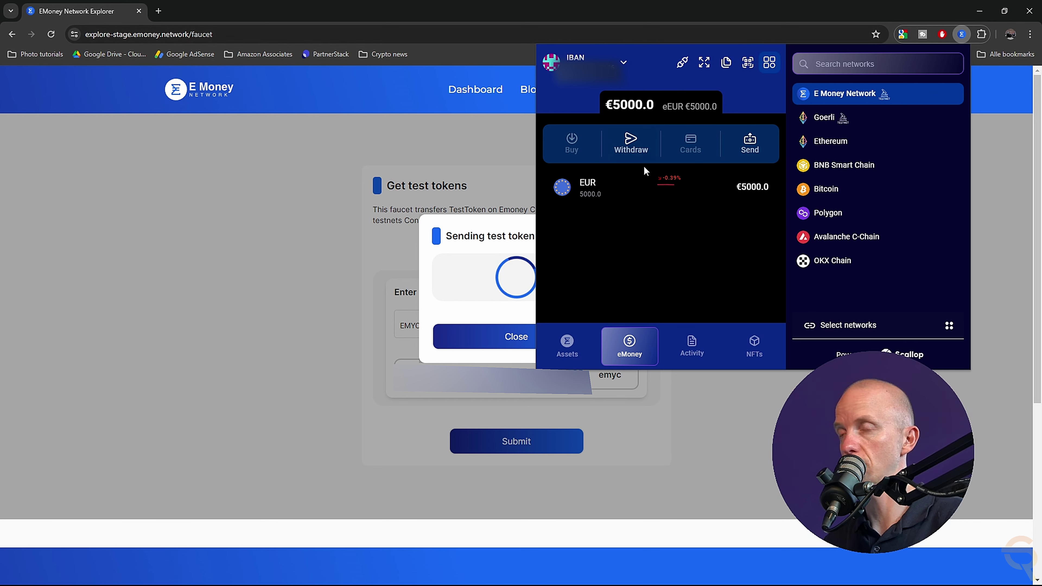
click(691, 347)
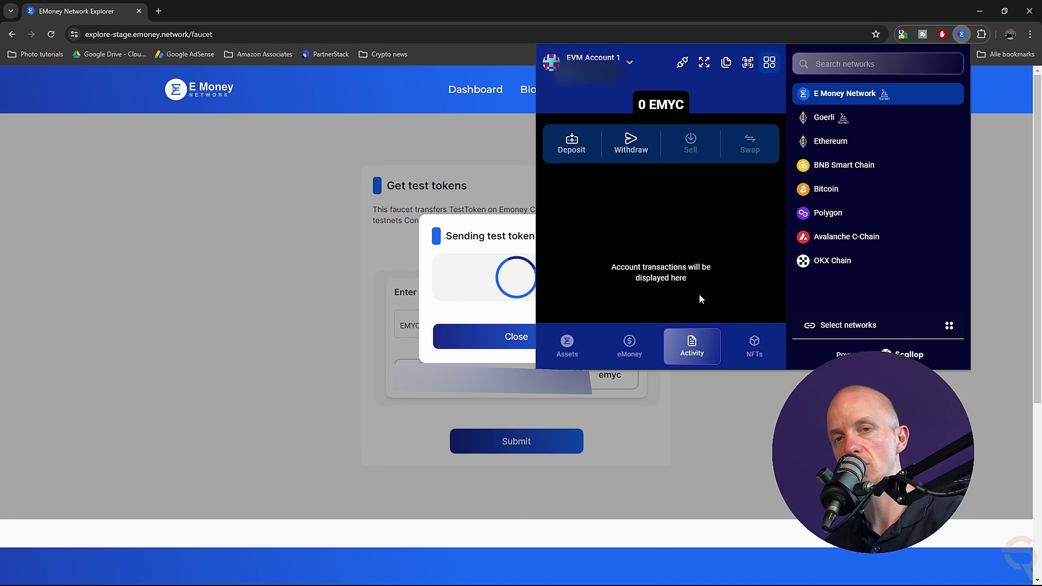
click(747, 351)
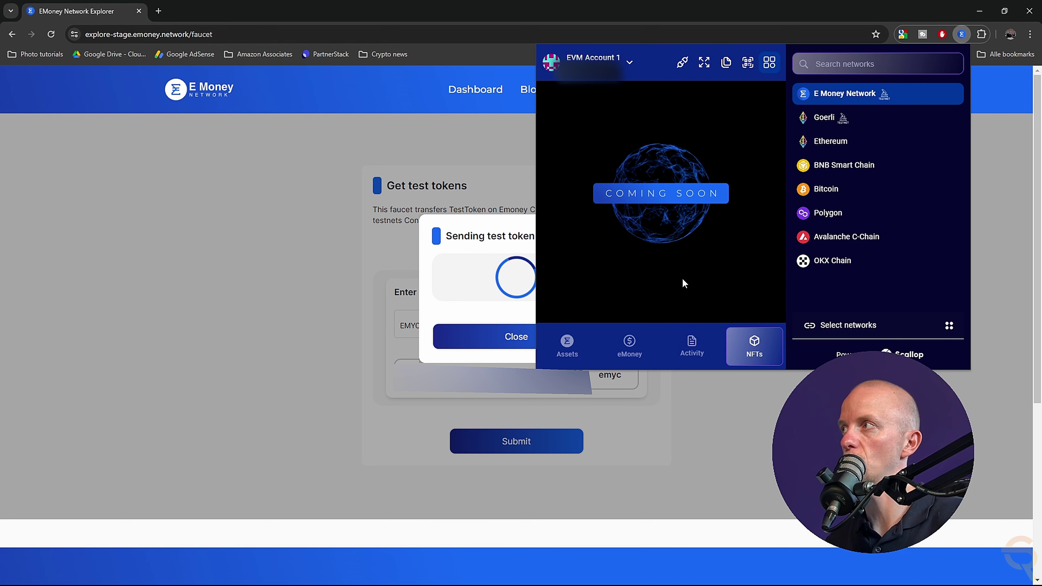
click(567, 345)
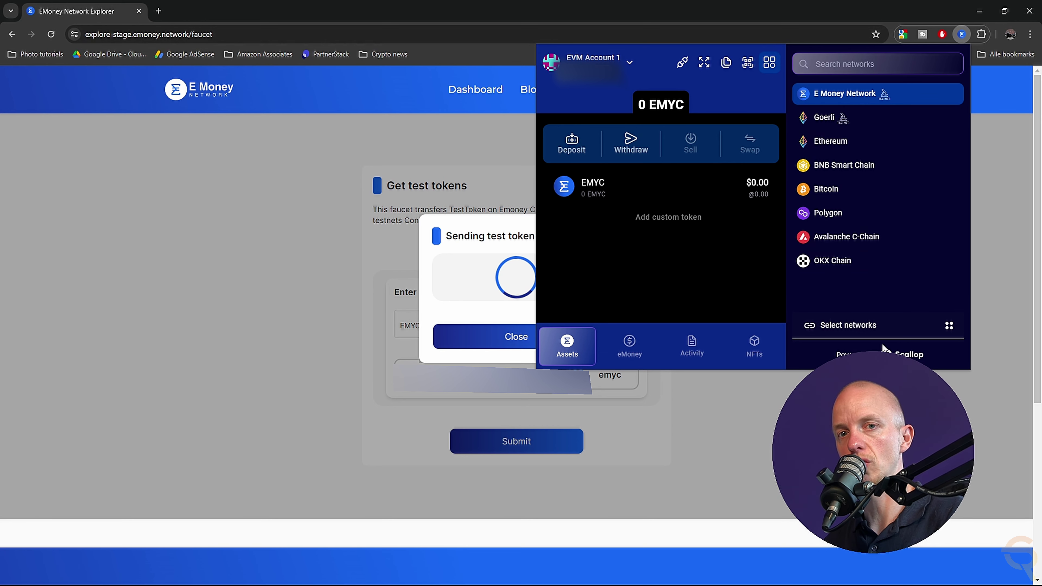
click(629, 68)
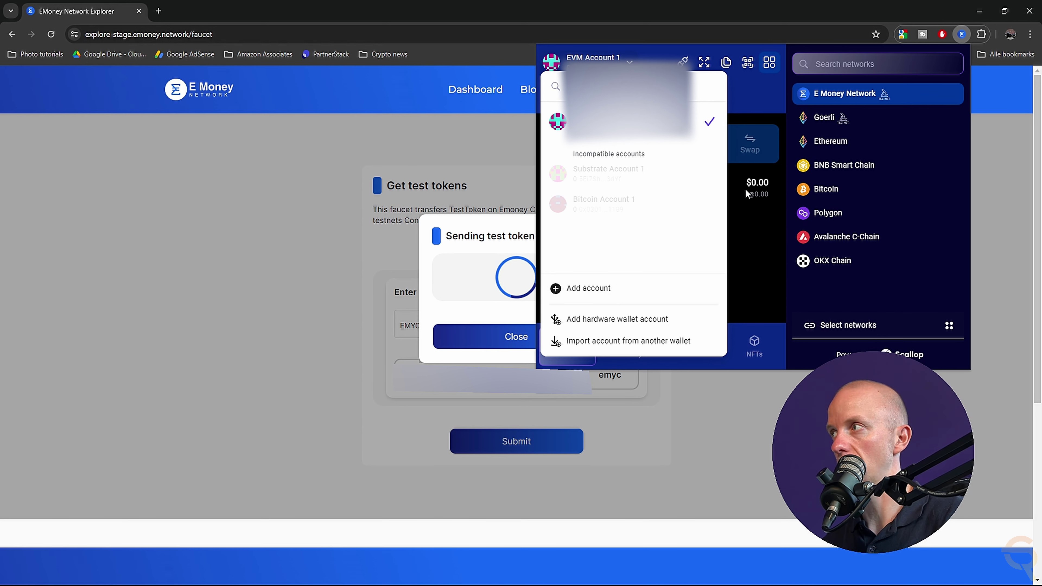
click(738, 255)
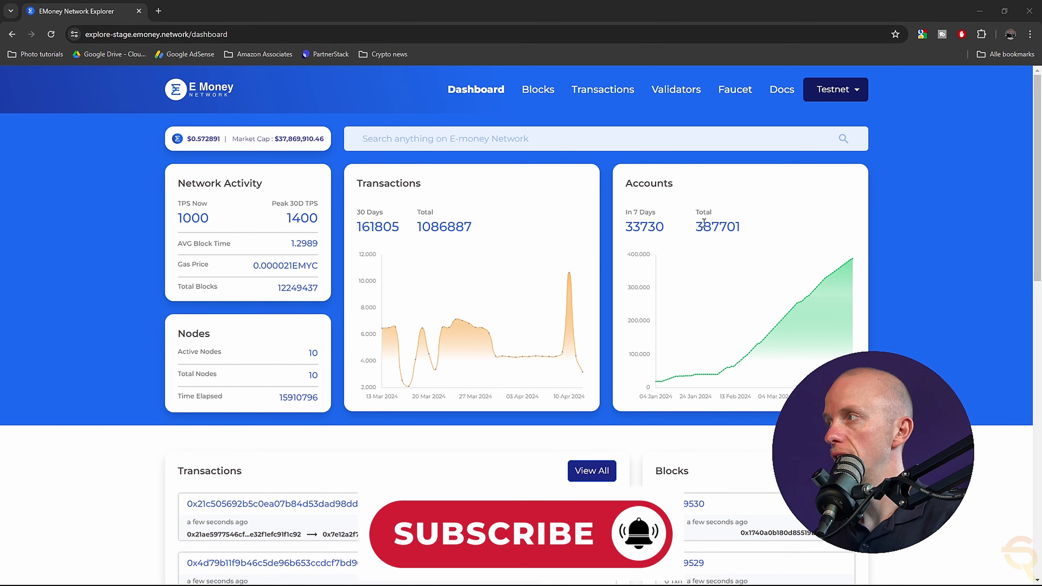
Scroll the testnet dashboard, view the Blocks and Transactions lists, then return to Faucet.
scroll(82, 419, down, 6)
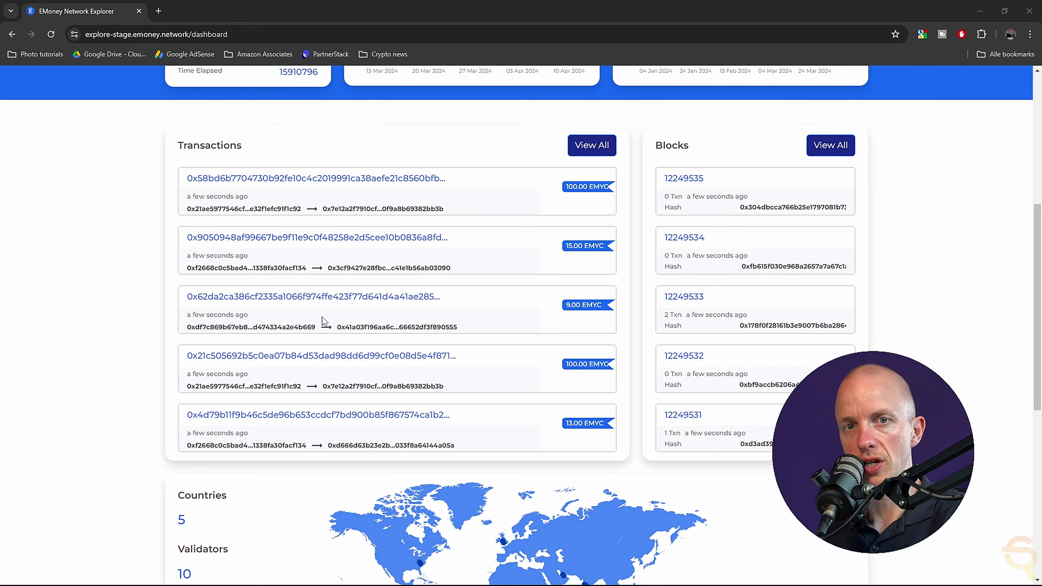
scroll(162, 387, down, 3)
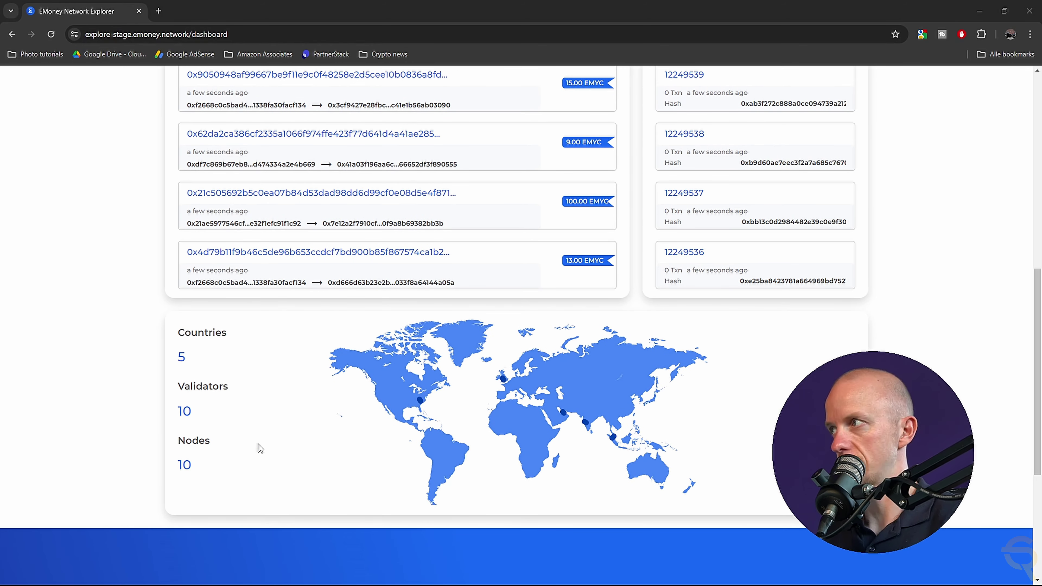
scroll(260, 448, up, 10)
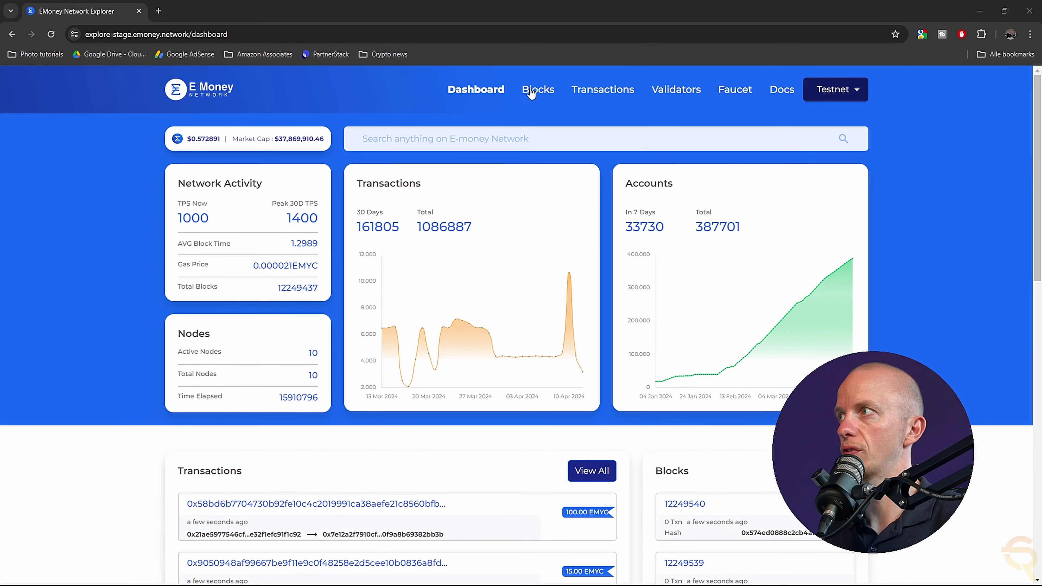
click(531, 94)
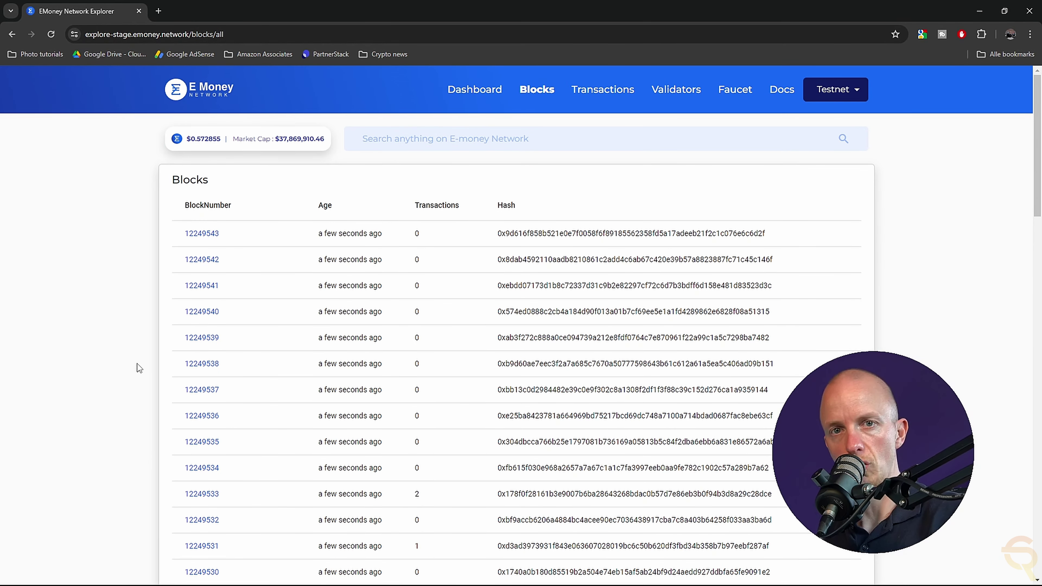
click(602, 90)
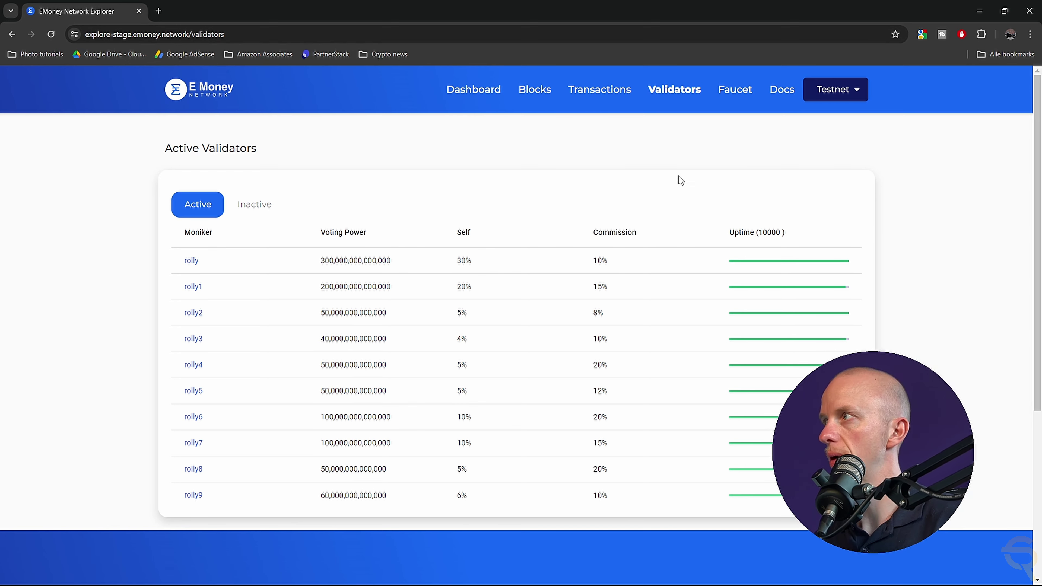
click(745, 100)
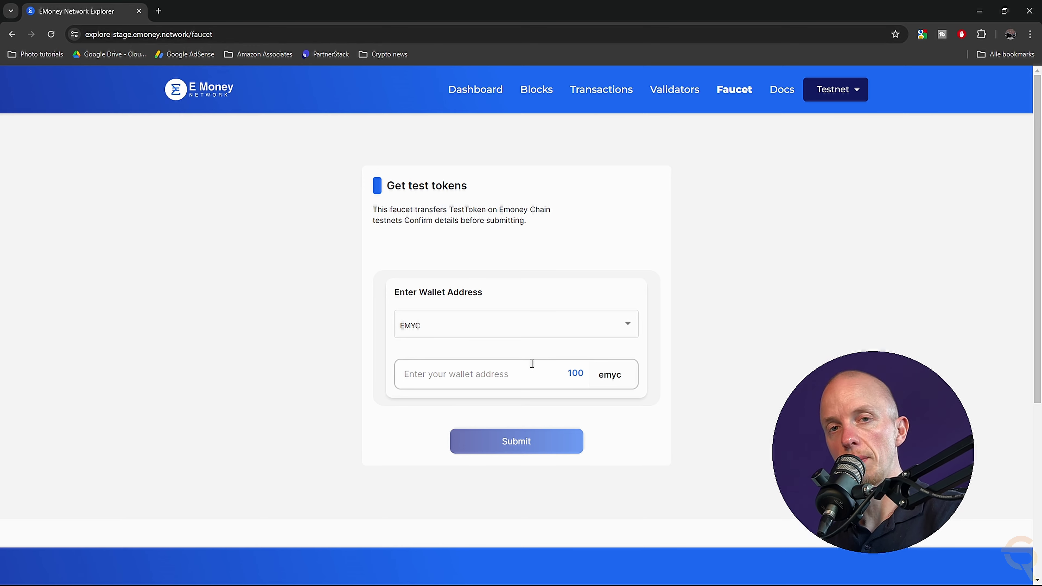
Open the 'Introduction to E Money Network' docs in a new tab, then return to the explorer.
click(786, 98)
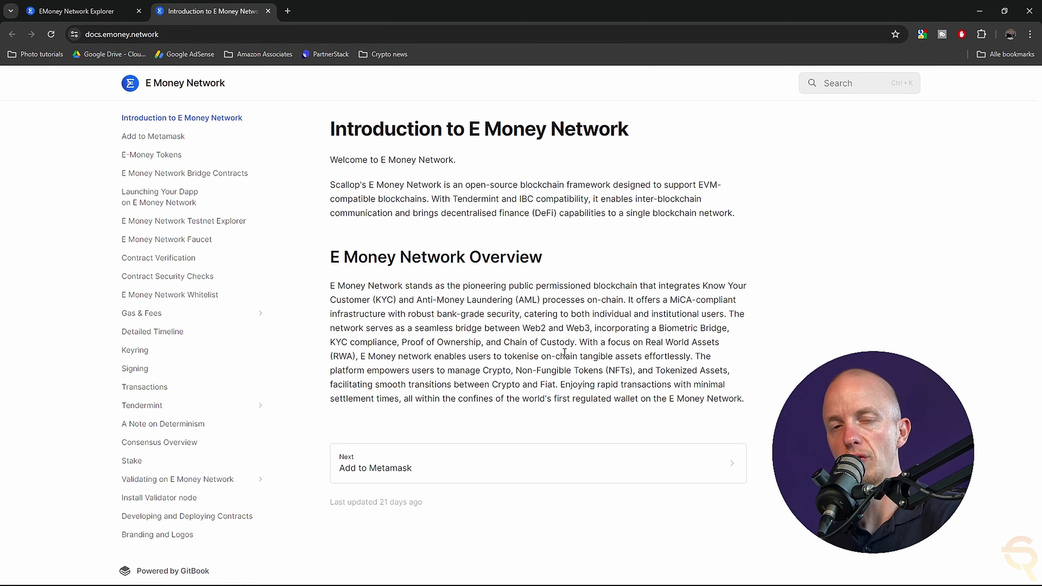
click(104, 13)
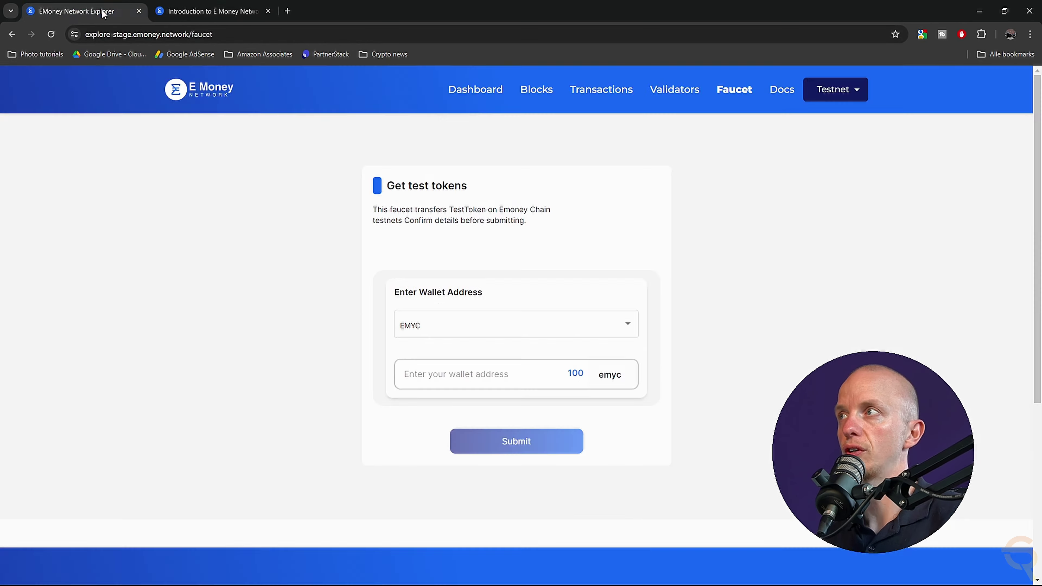